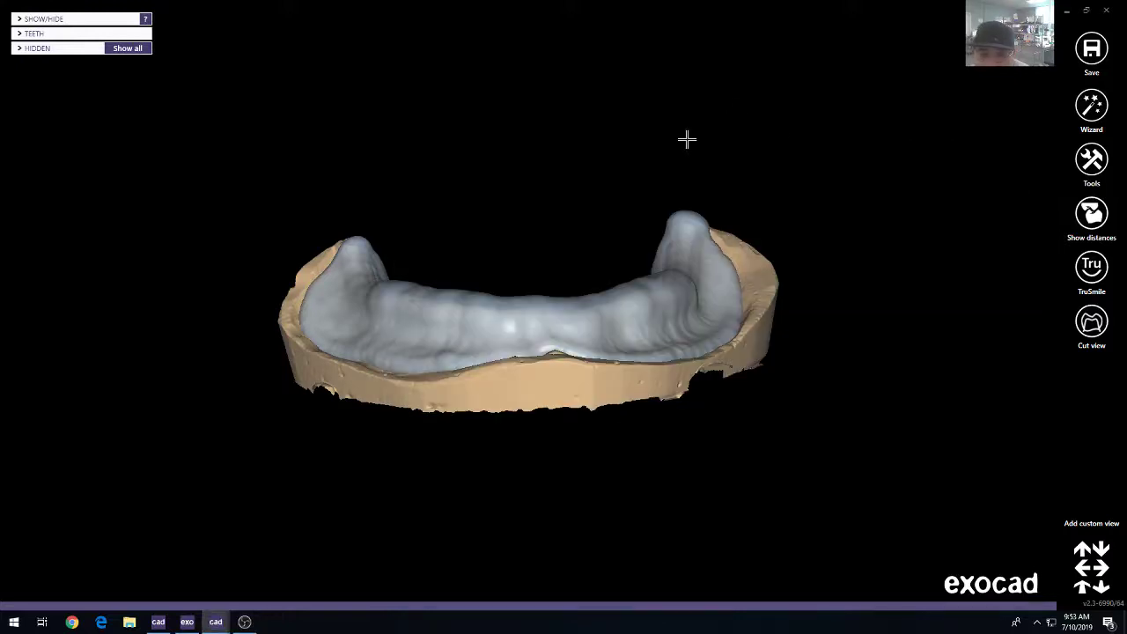
Inspect the lower jaw scan's ridge and borders from above and from the front.
scroll(645, 322, "up", 1)
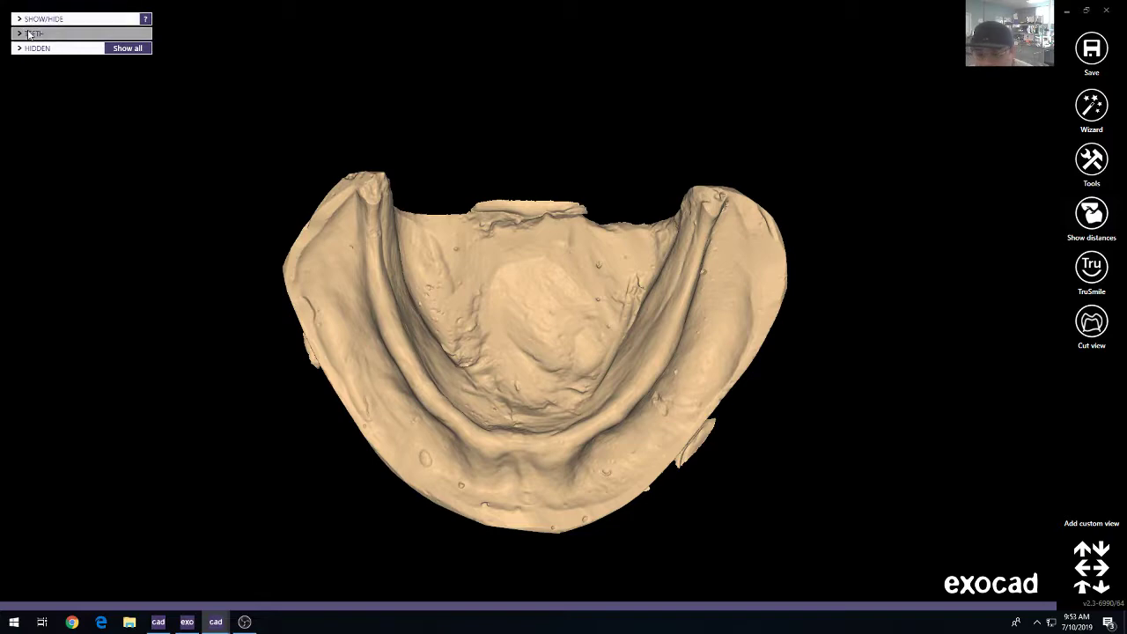
right_click_drag(460, 320, 460, 319)
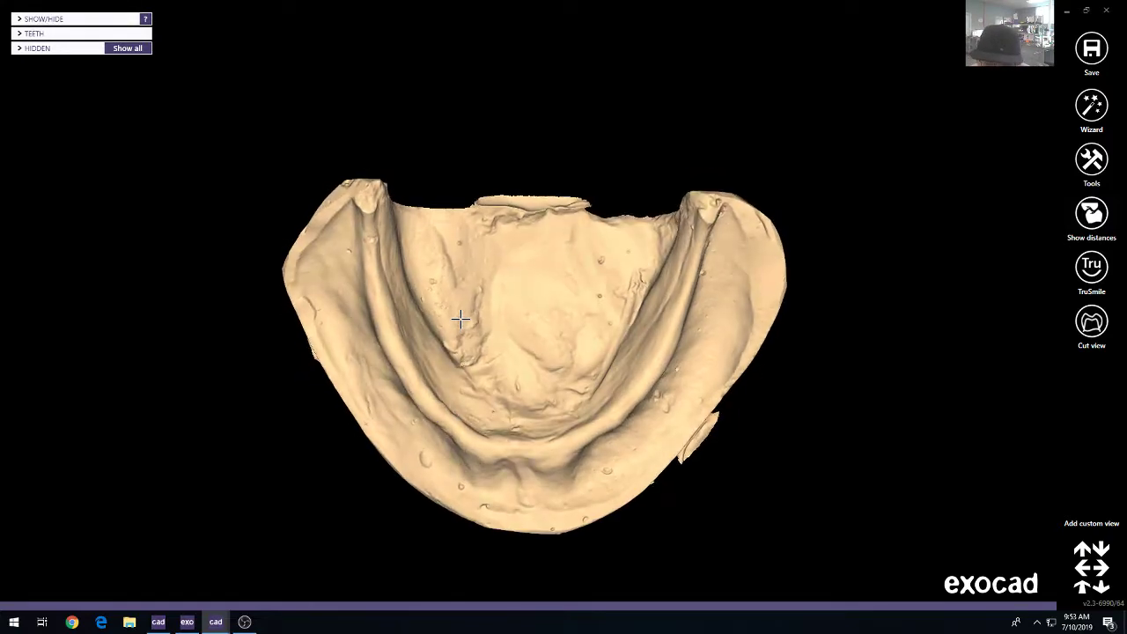
key("Down")
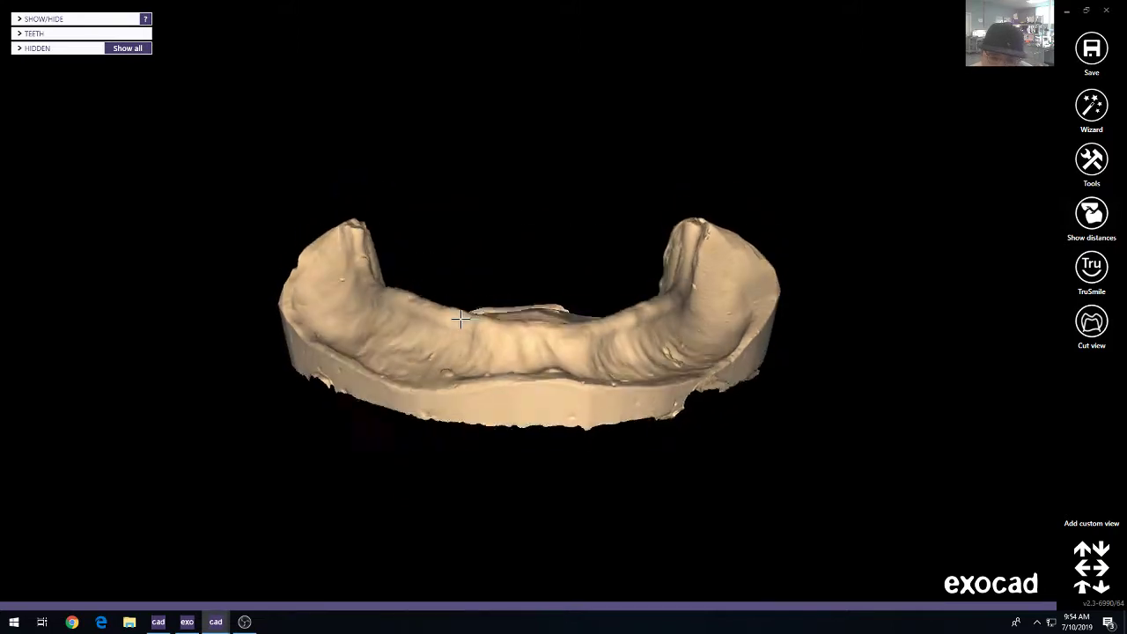
right_click_drag(460, 319, 461, 319)
key("Up")
key("Down")
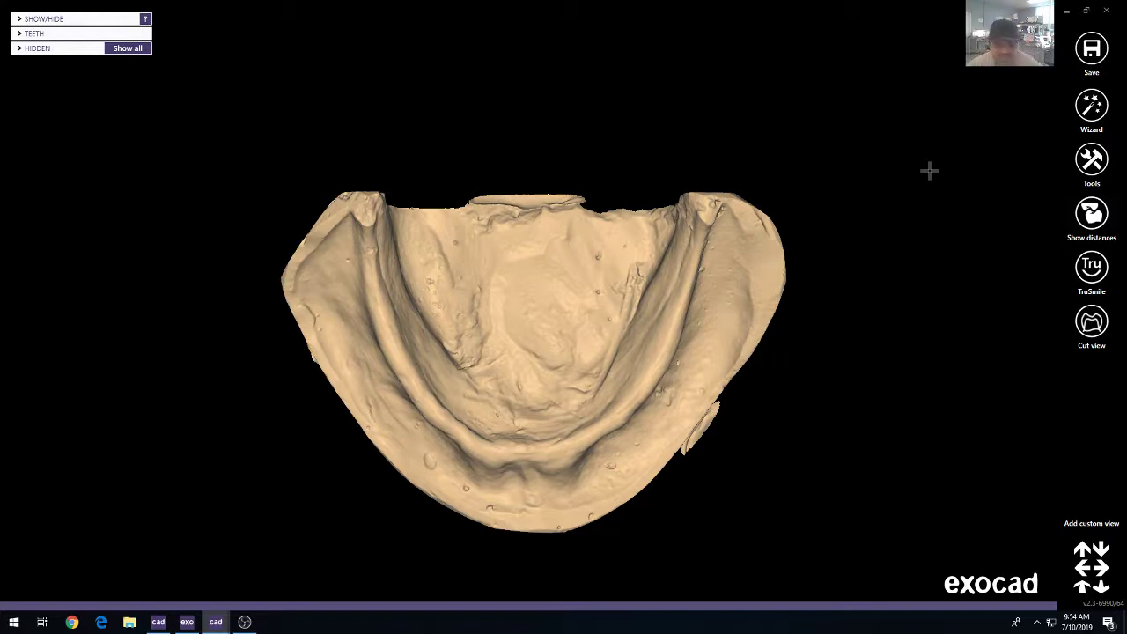
Switch to the upper baseplate design and its project definition, review the bite splint job with the jaw scan shown, and return to the lower case.
left_click(159, 622)
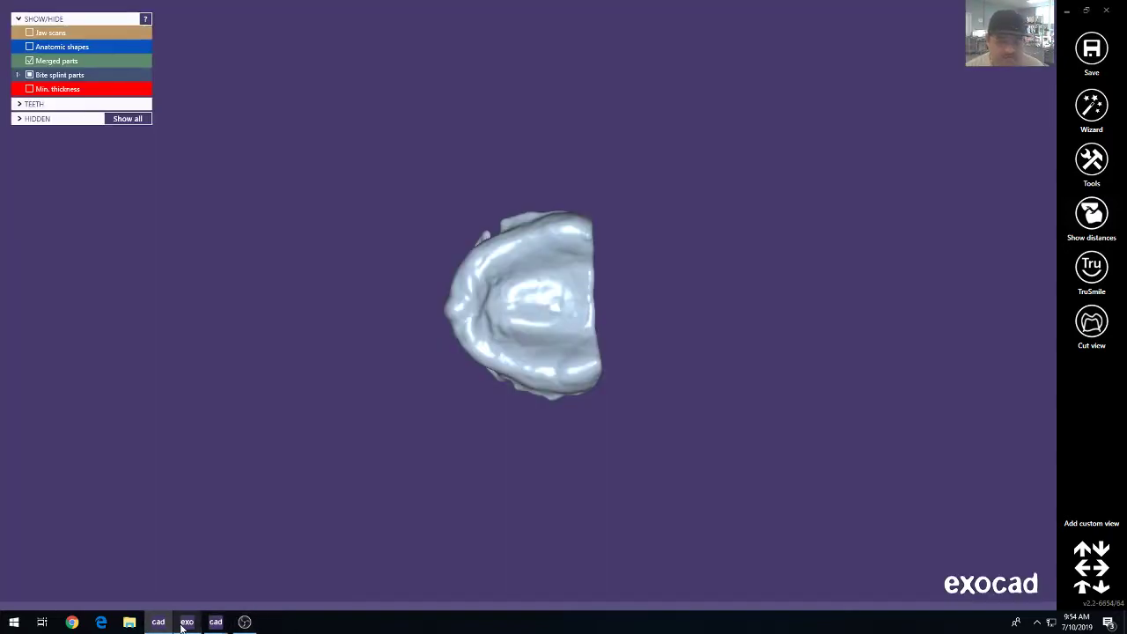
left_click(185, 622)
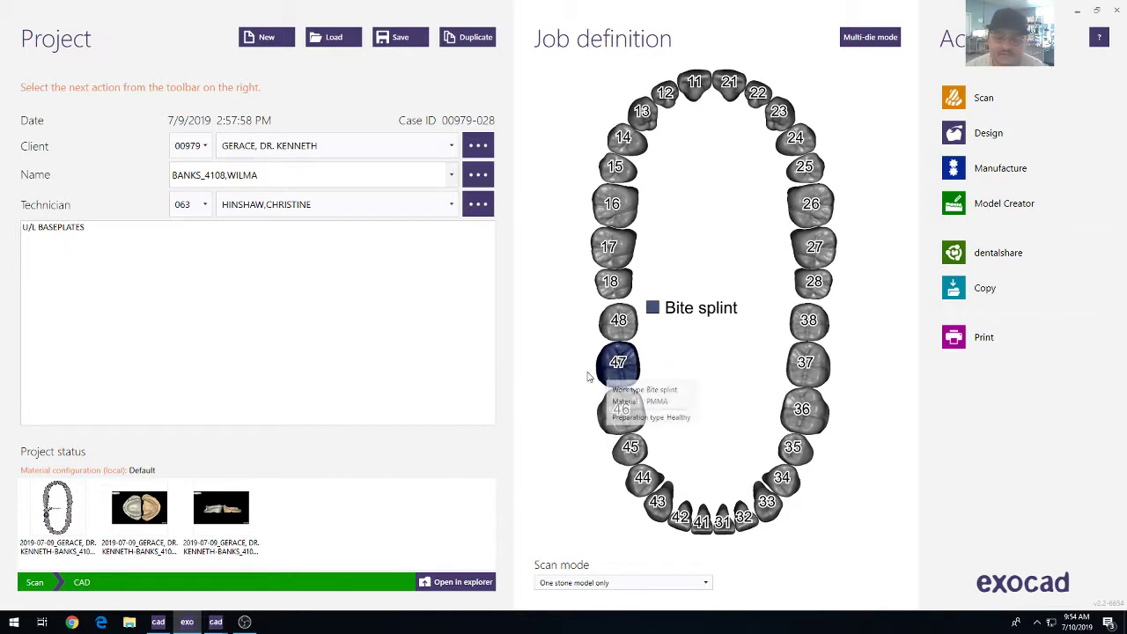
left_click(1079, 11)
right_click_drag(653, 187, 578, 368)
key("j")
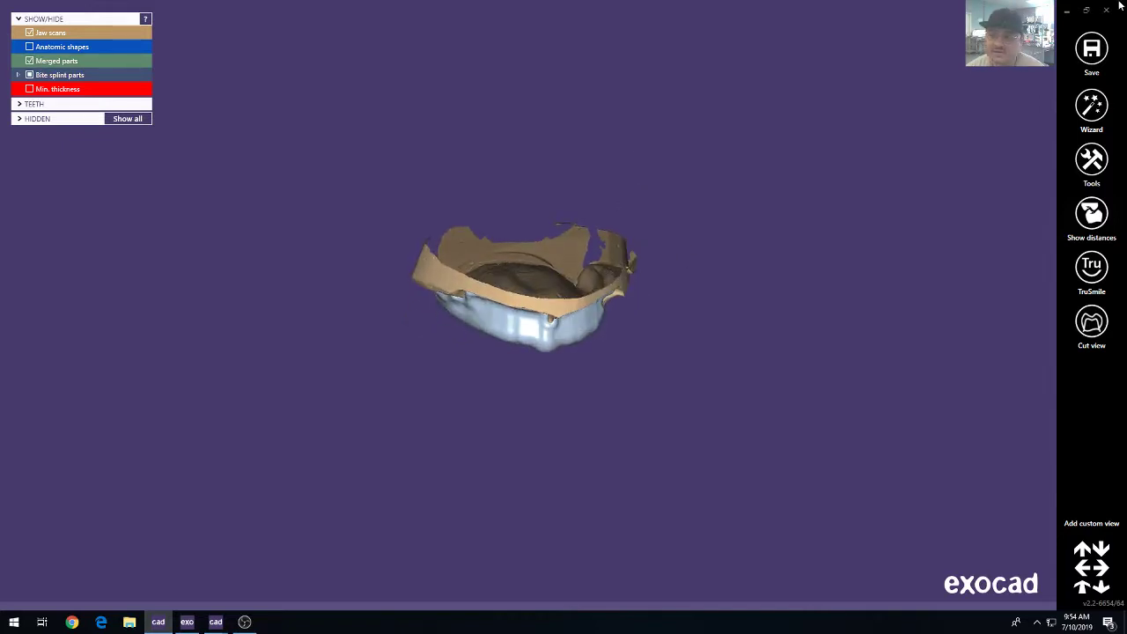
left_click(1067, 10)
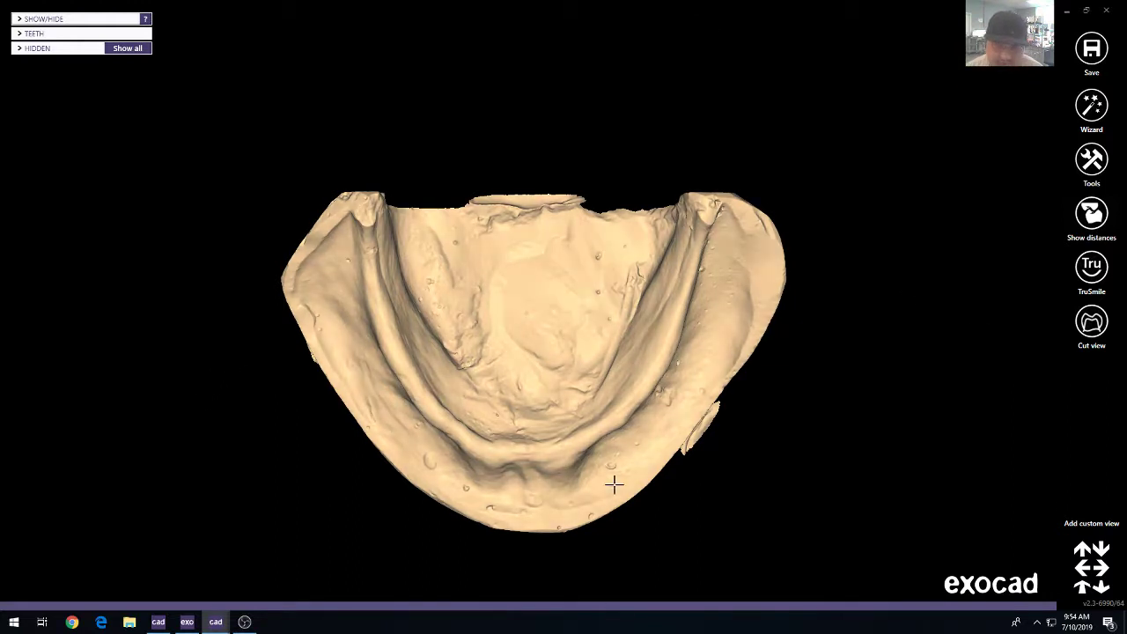
Start Design Bite Splint Bottom and set the insertion direction from a view looking straight down on the lower ridge.
mouse_move(541, 606)
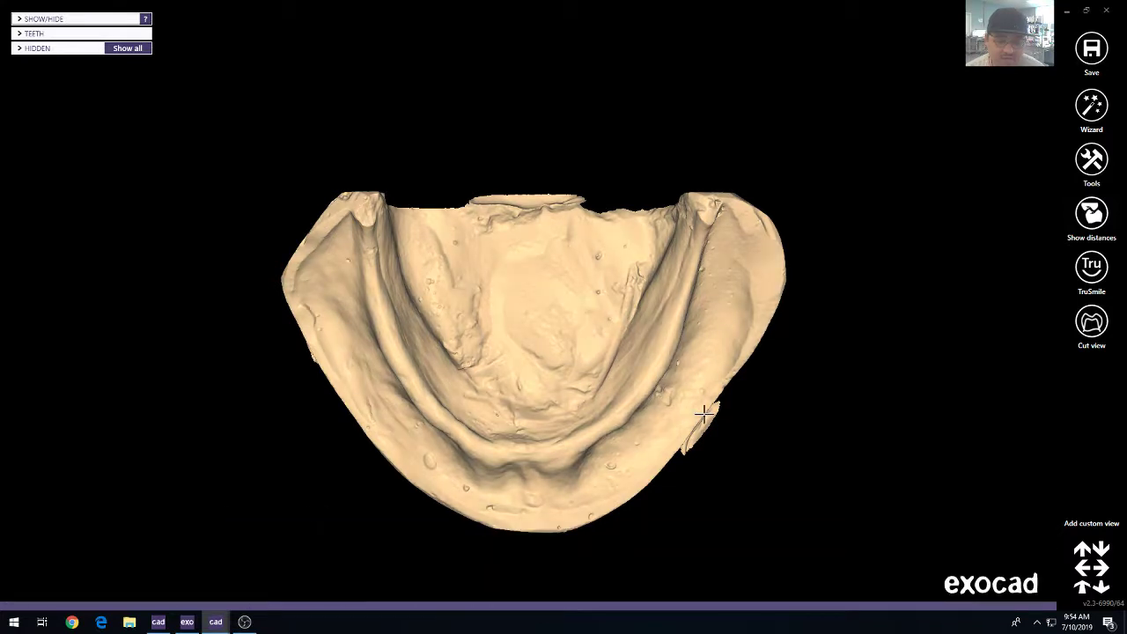
right_click_drag(679, 354, 697, 302)
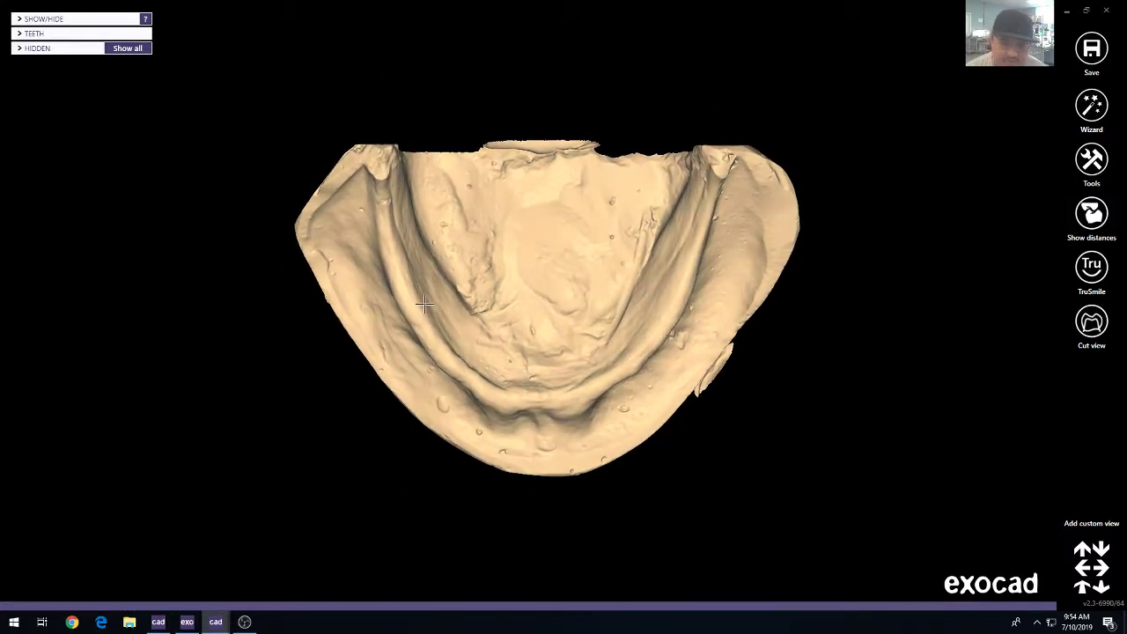
mouse_move(111, 570)
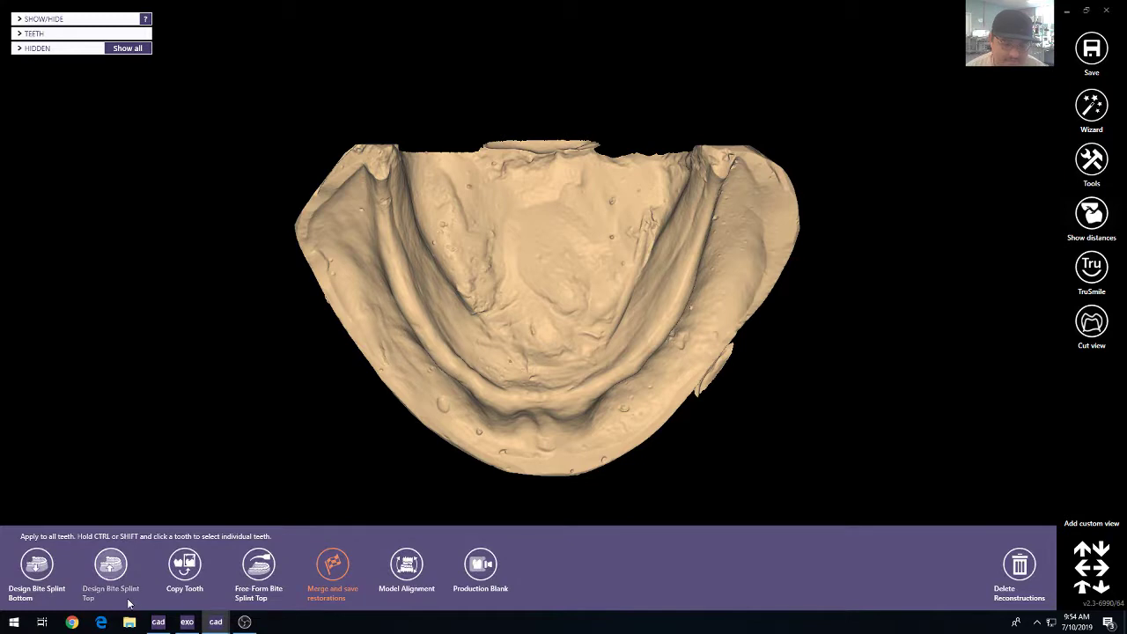
left_click(40, 568)
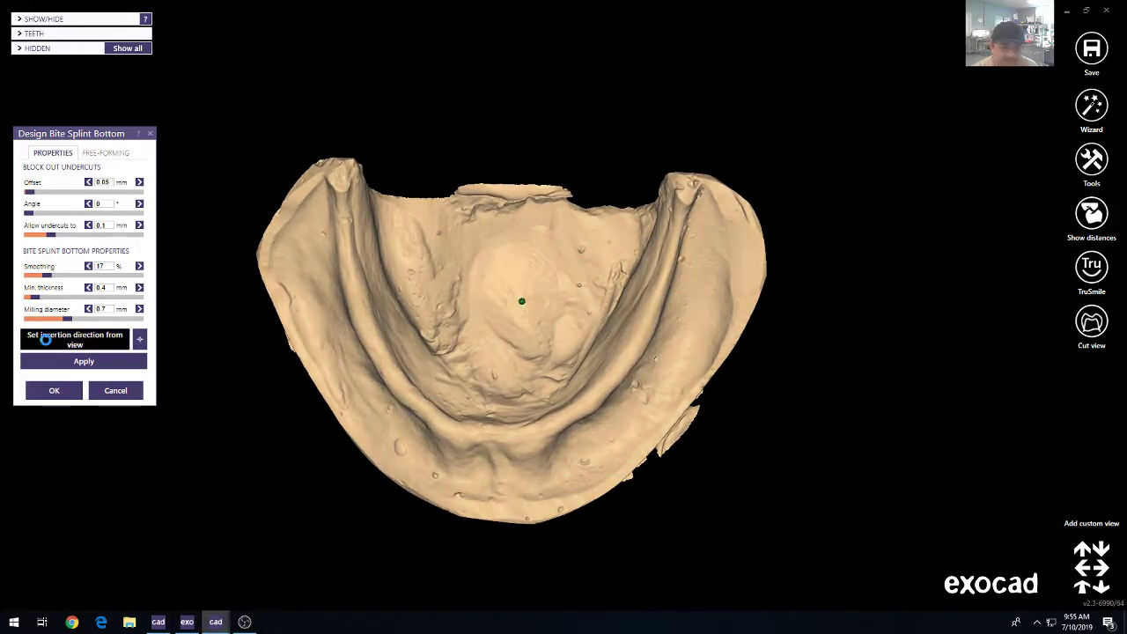
left_click(39, 337)
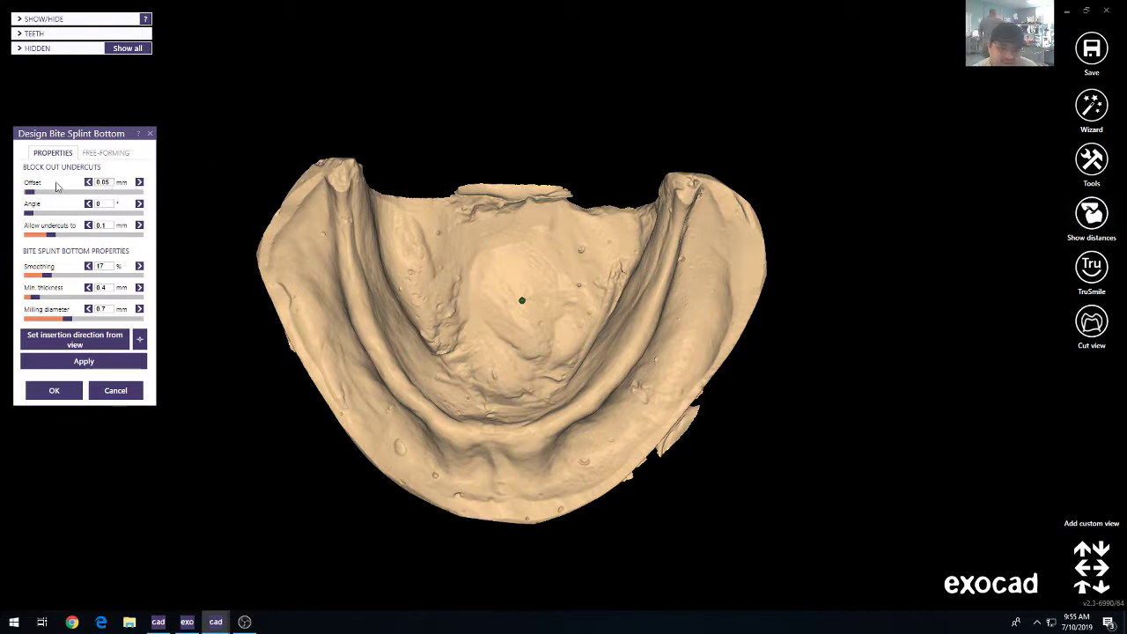
right_click_drag(561, 284, 561, 283)
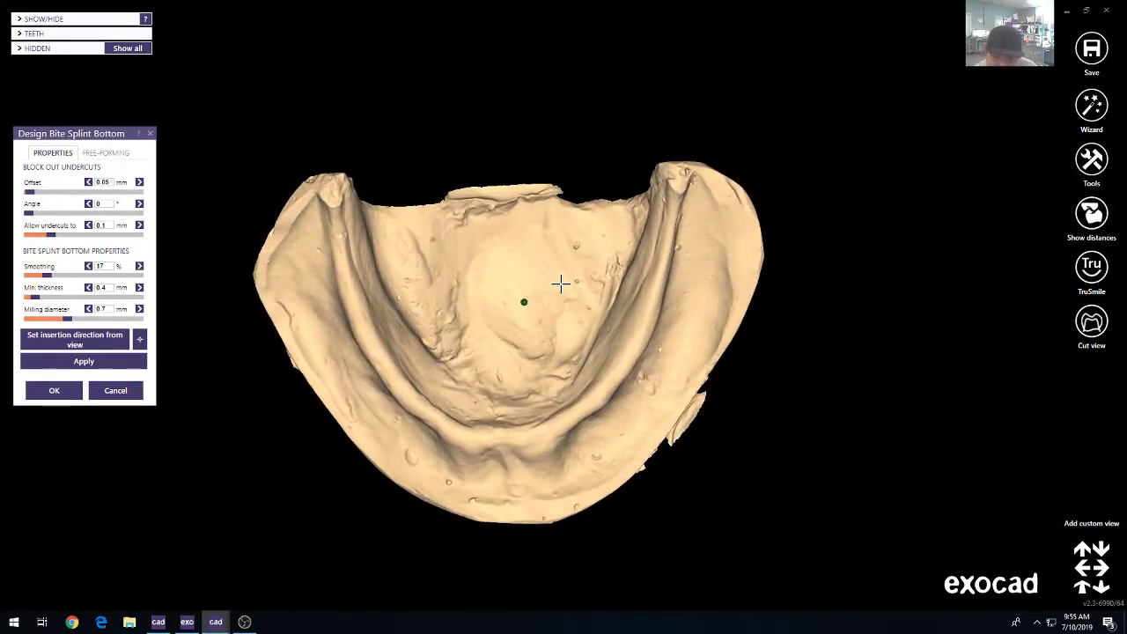
left_click(78, 338)
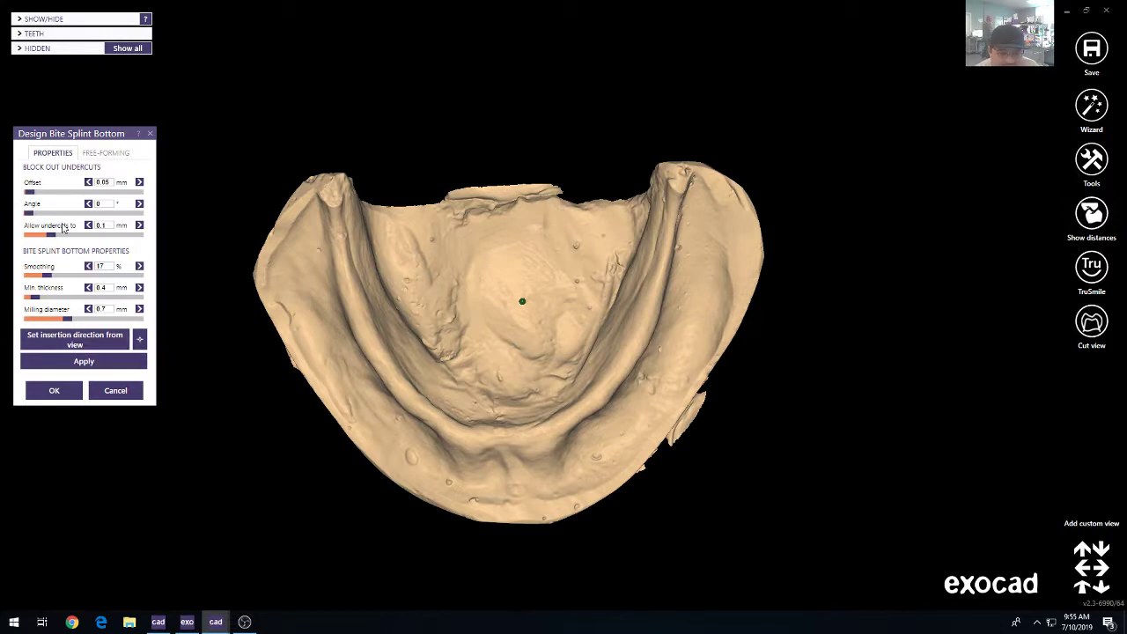
Try raising the allowed undercuts to 0.14 mm, and return the value to 0.1 mm.
left_click(139, 225)
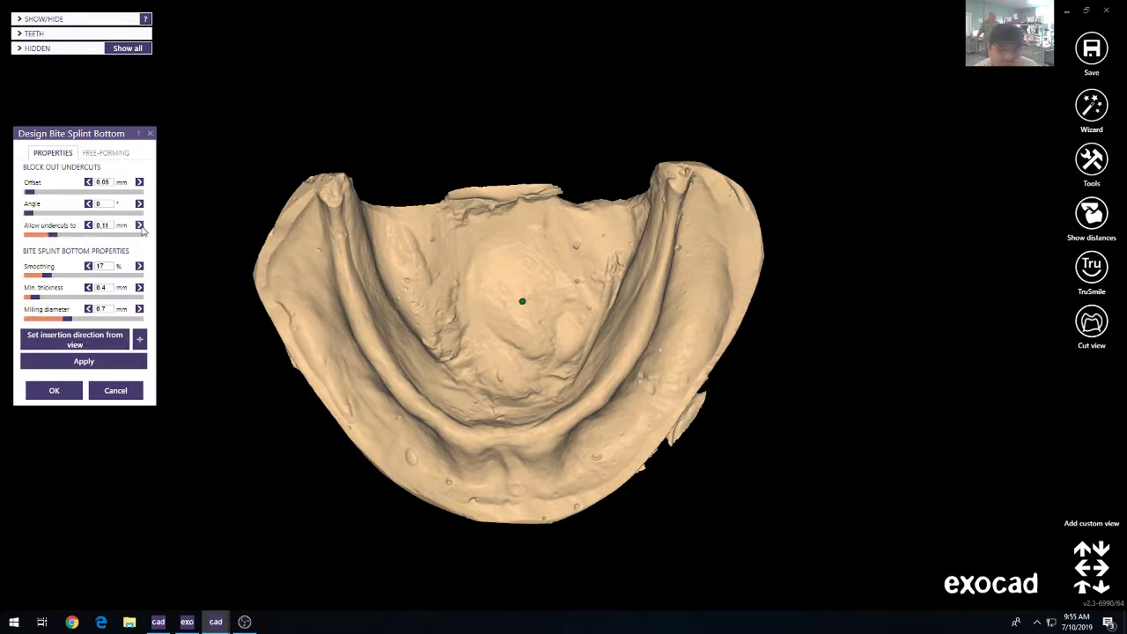
left_click(139, 225)
left_click(139, 226)
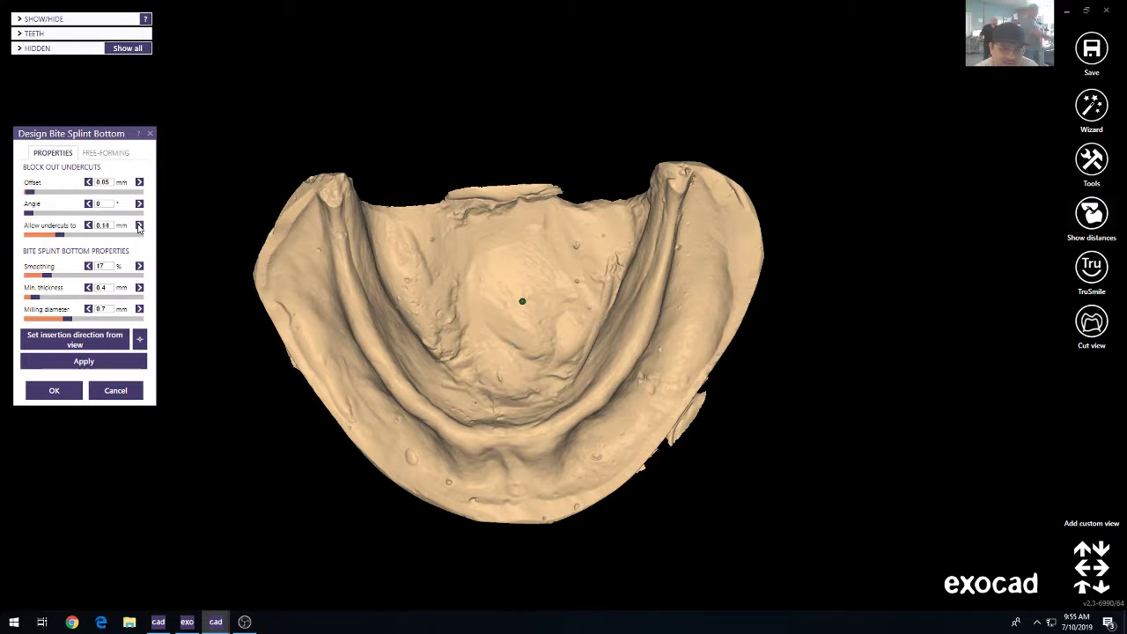
left_click(89, 225)
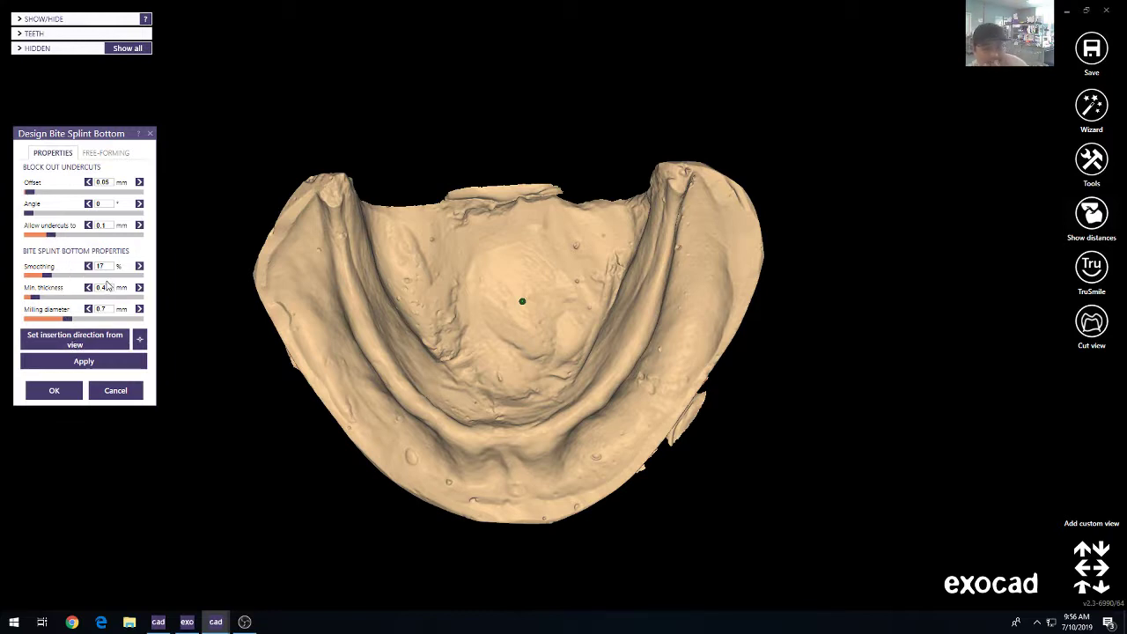
Start calculating the bite splint bottom, abort the calculation and cancel the bottom design.
left_click(93, 361)
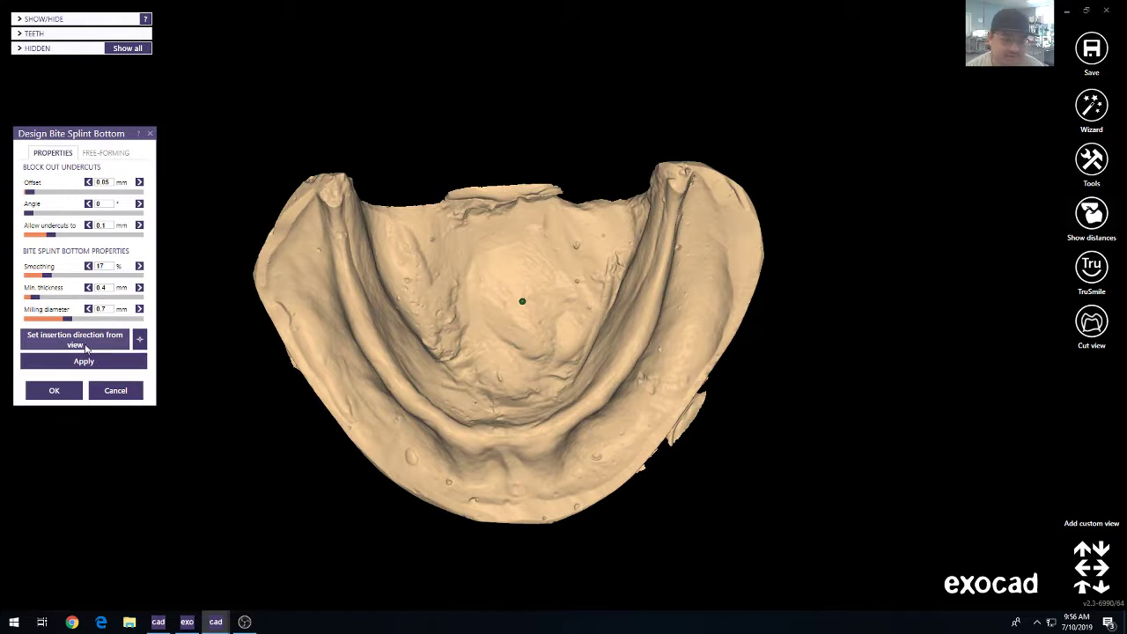
left_click(91, 360)
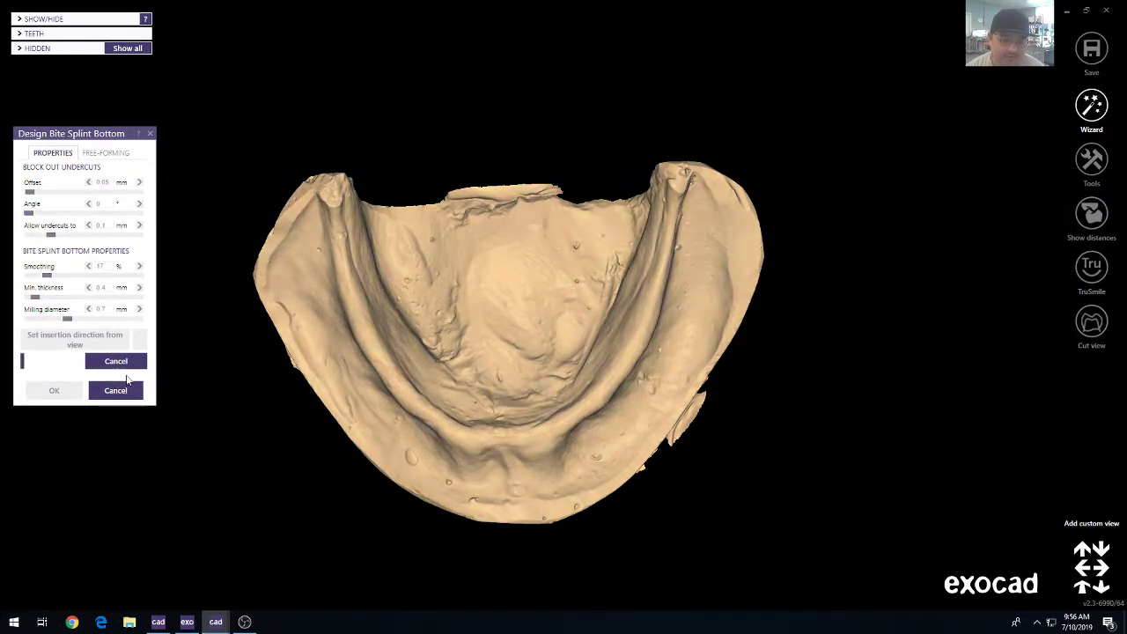
left_click(128, 362)
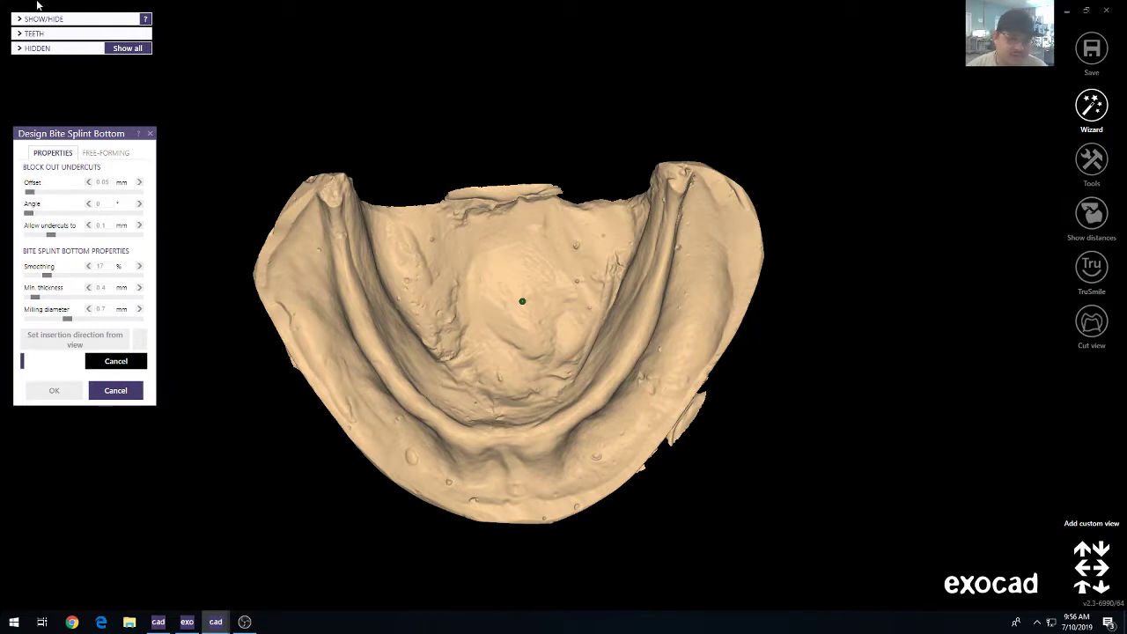
left_click(133, 394)
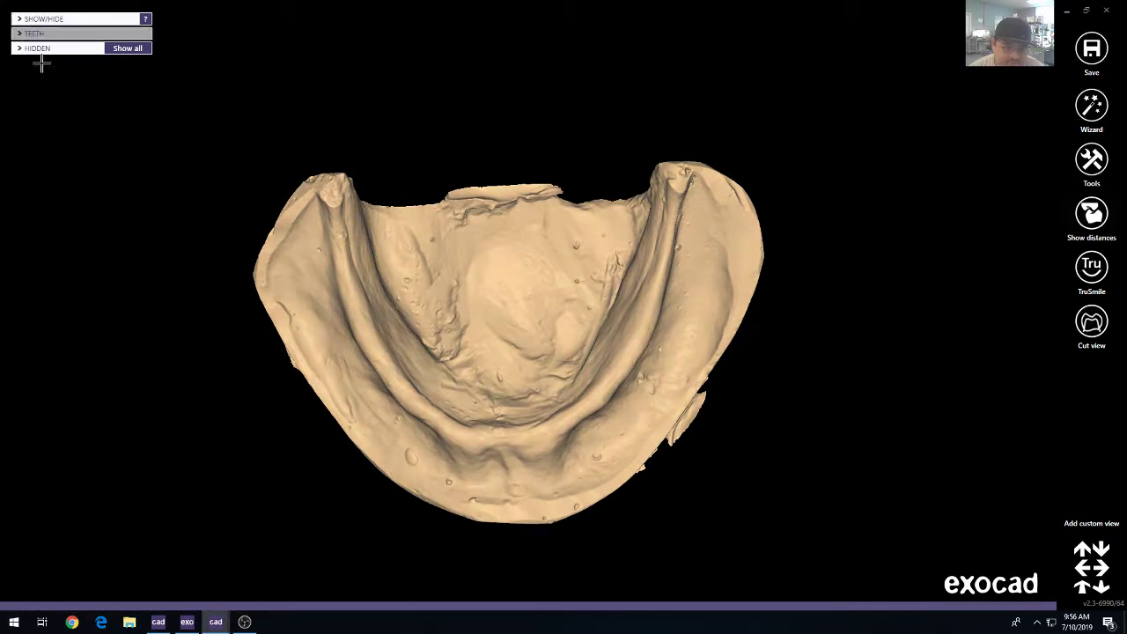
Show the existing bite splint bottom (47) with the jaw scan and examine its blocked-out surface from the front.
left_click(22, 21)
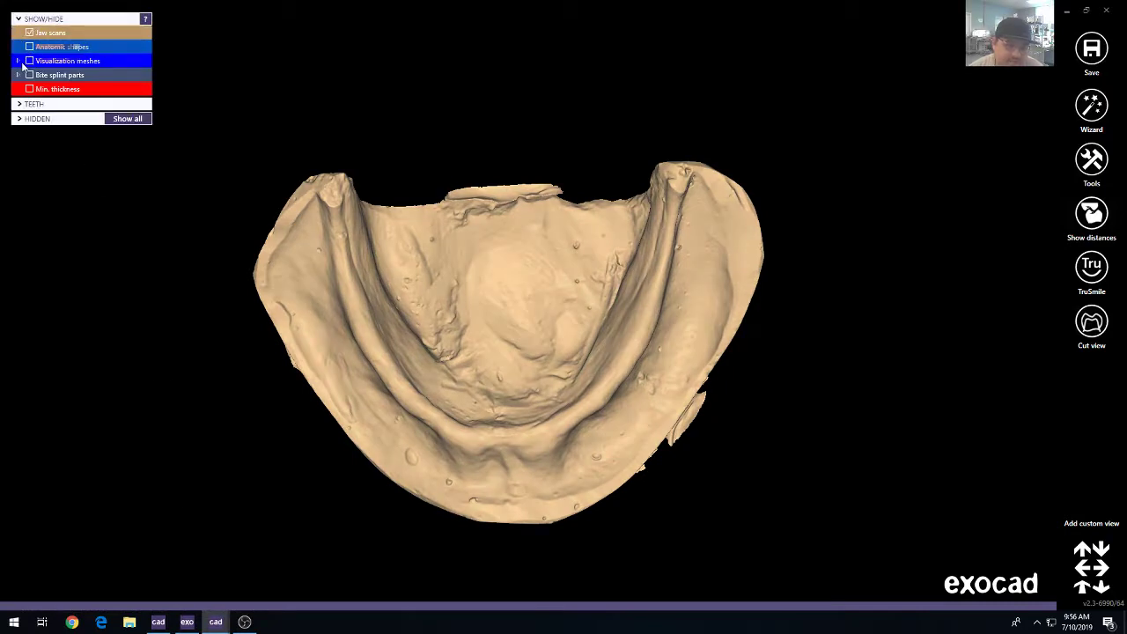
left_click(18, 75)
left_click(40, 89)
right_click_drag(505, 377, 505, 380)
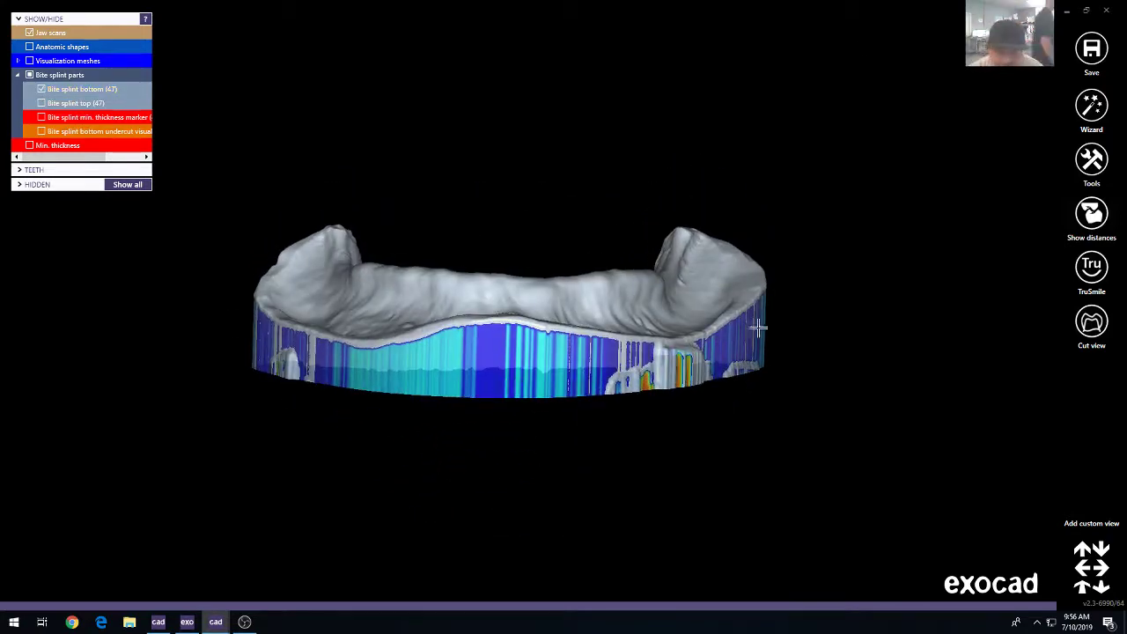
Start Design Bite Splint Top and add three points to the existing margin line along the outer border.
mouse_move(352, 605)
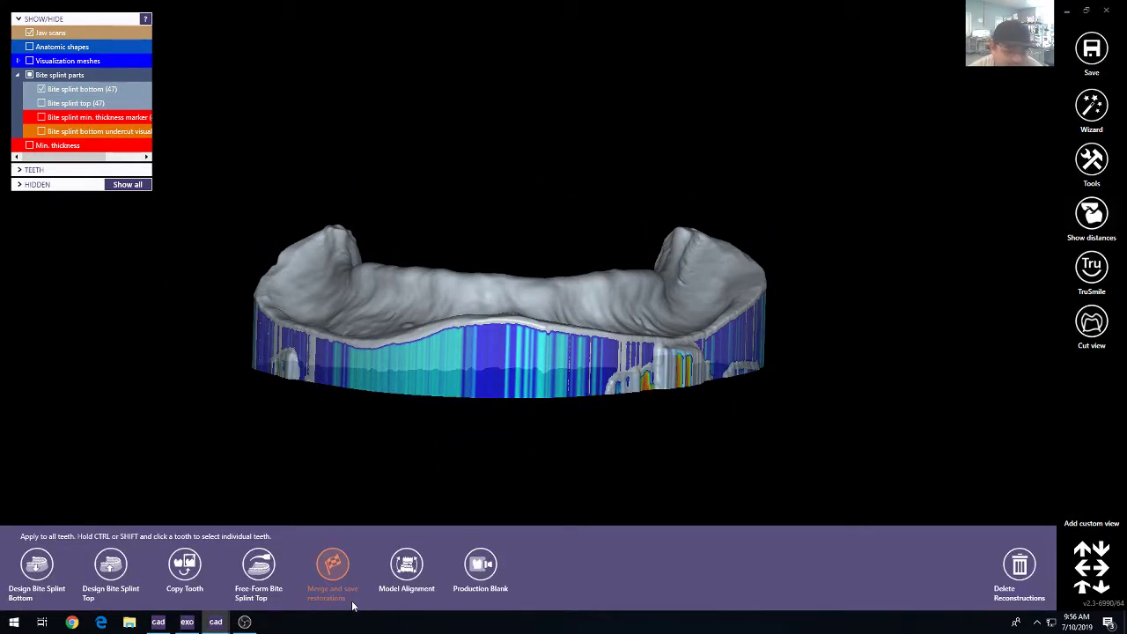
left_click(111, 566)
right_click_drag(332, 285, 325, 291)
scroll(325, 325, "up", 5)
scroll(317, 319, "up", 3)
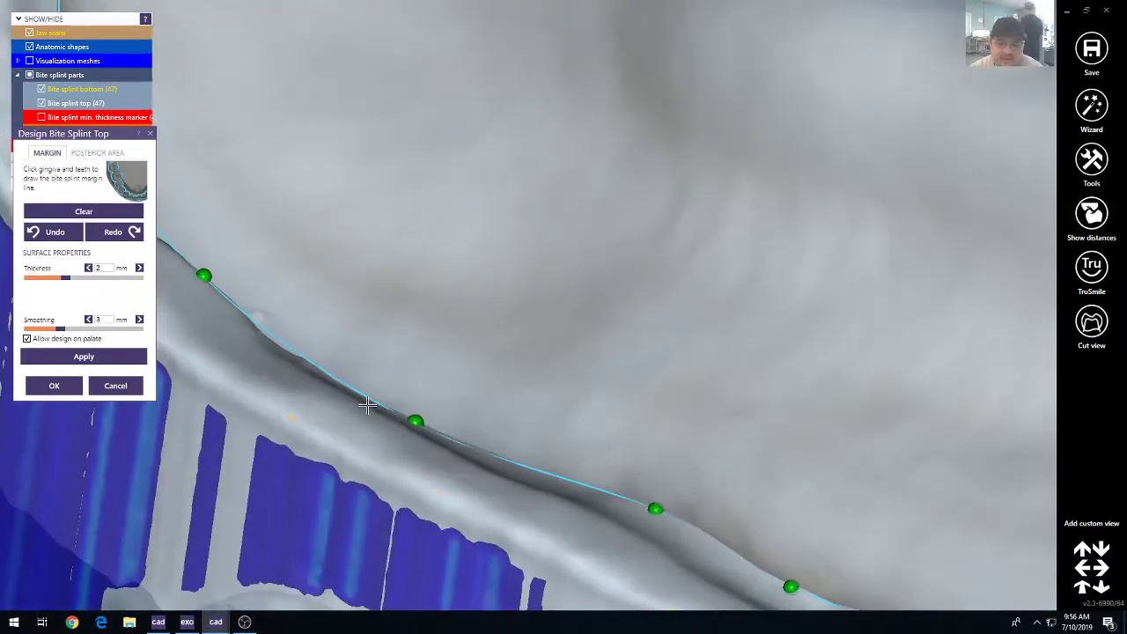
left_click(483, 450)
left_click(543, 471)
left_click(619, 494)
Check the whole margin line around the lower baseplate and cancel the bite splint top design.
scroll(720, 531, "down", 2)
scroll(720, 531, "down", 2)
middle_click(795, 531)
right_click_drag(795, 531, 573, 427)
scroll(573, 427, "down", 3)
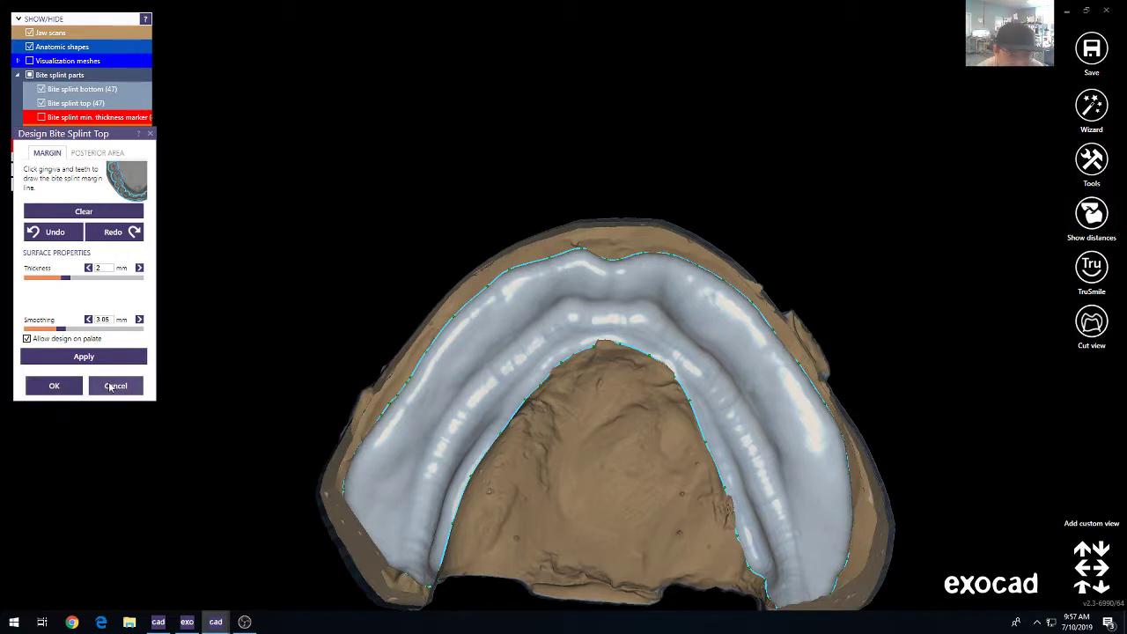
right_click_drag(596, 322, 661, 309)
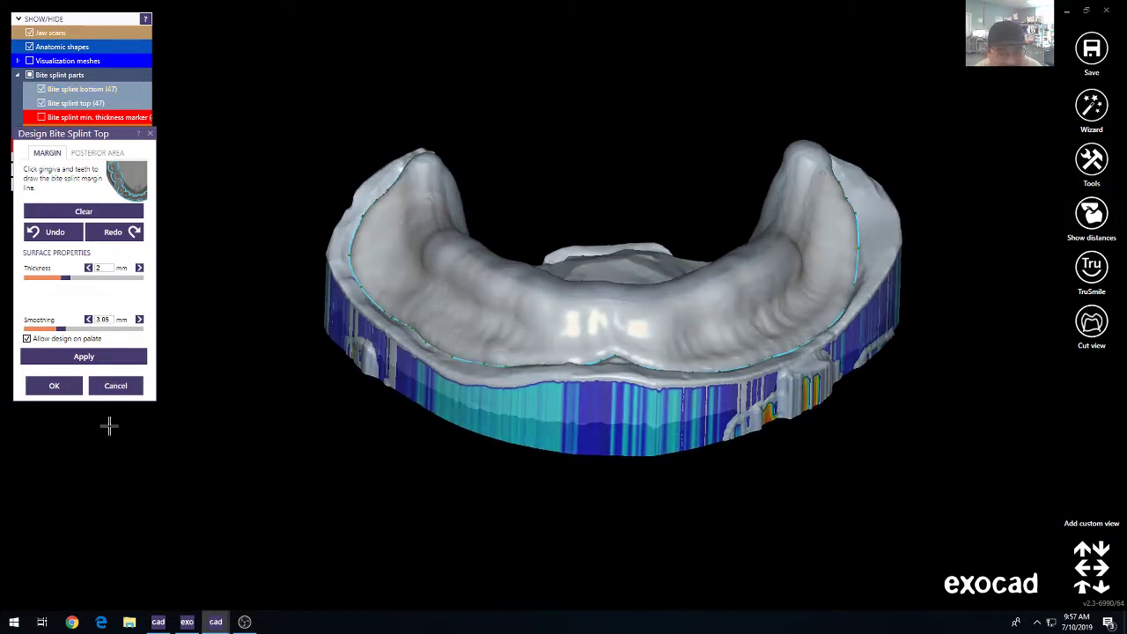
left_click(112, 392)
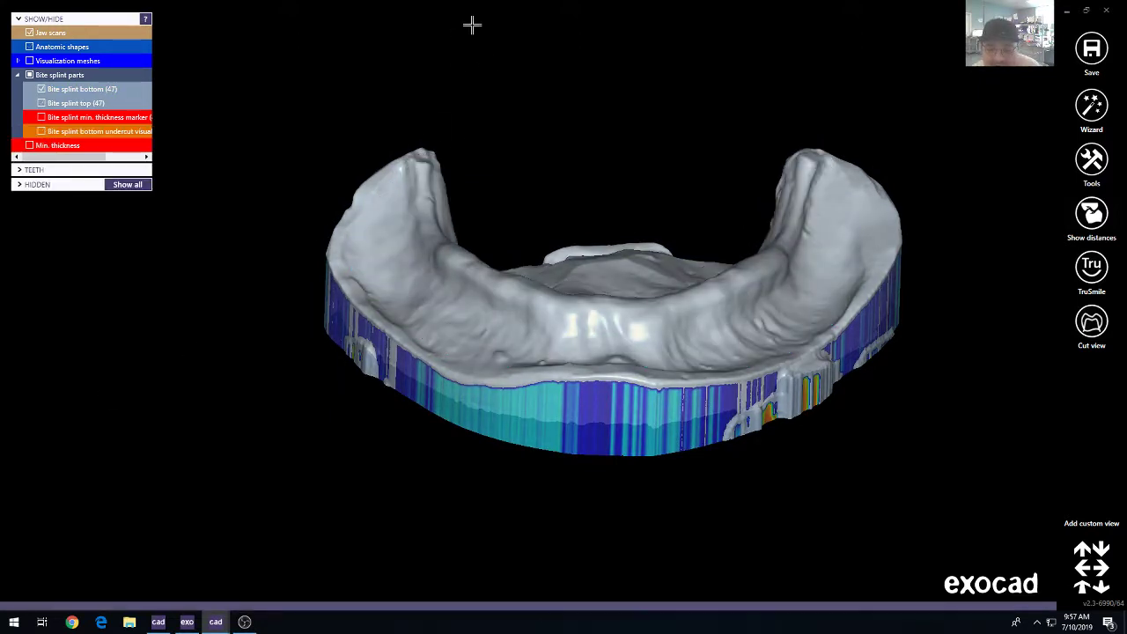
Open free-forming for the bite splint top with the splint bottom hidden and the distance display turned off.
scroll(593, 432, "down", 5, "ctrl")
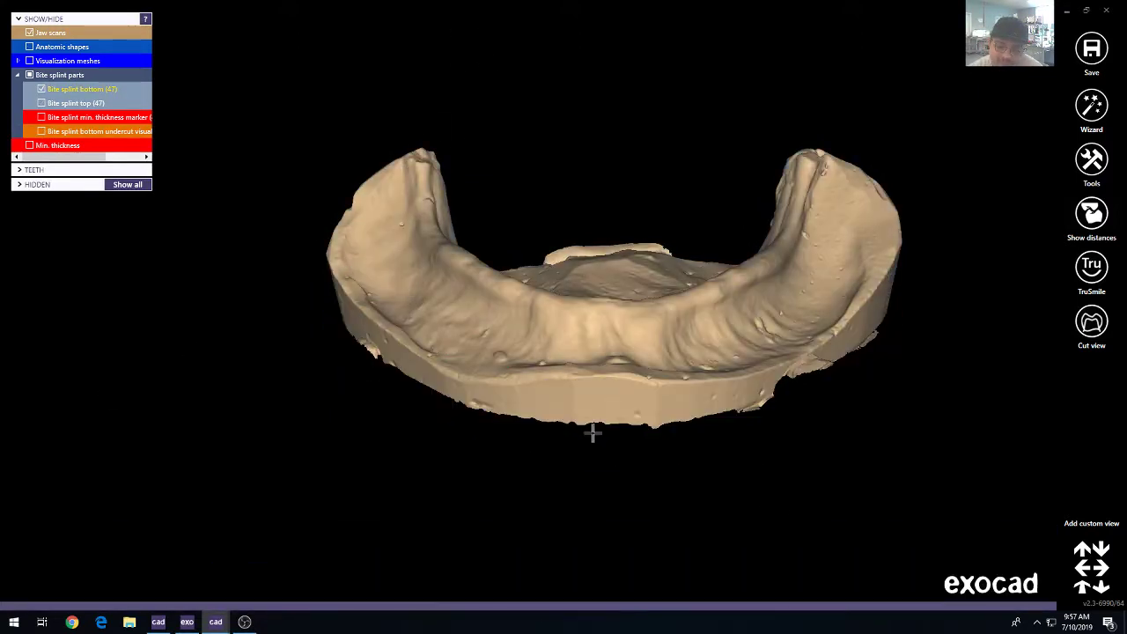
right_click_drag(595, 437, 443, 505)
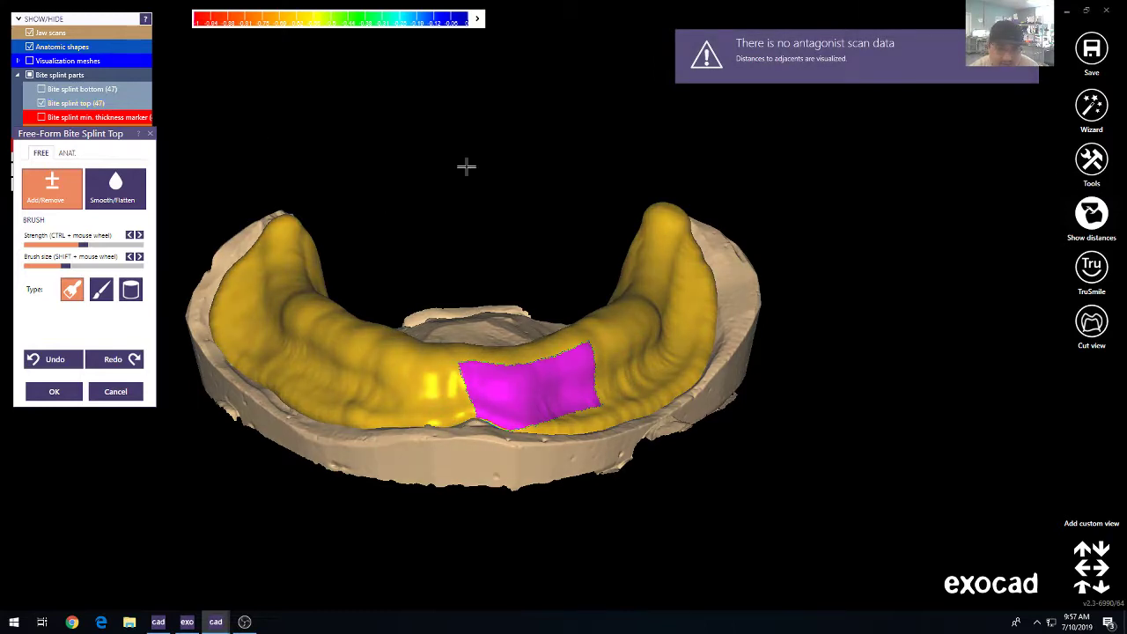
left_click(1090, 213)
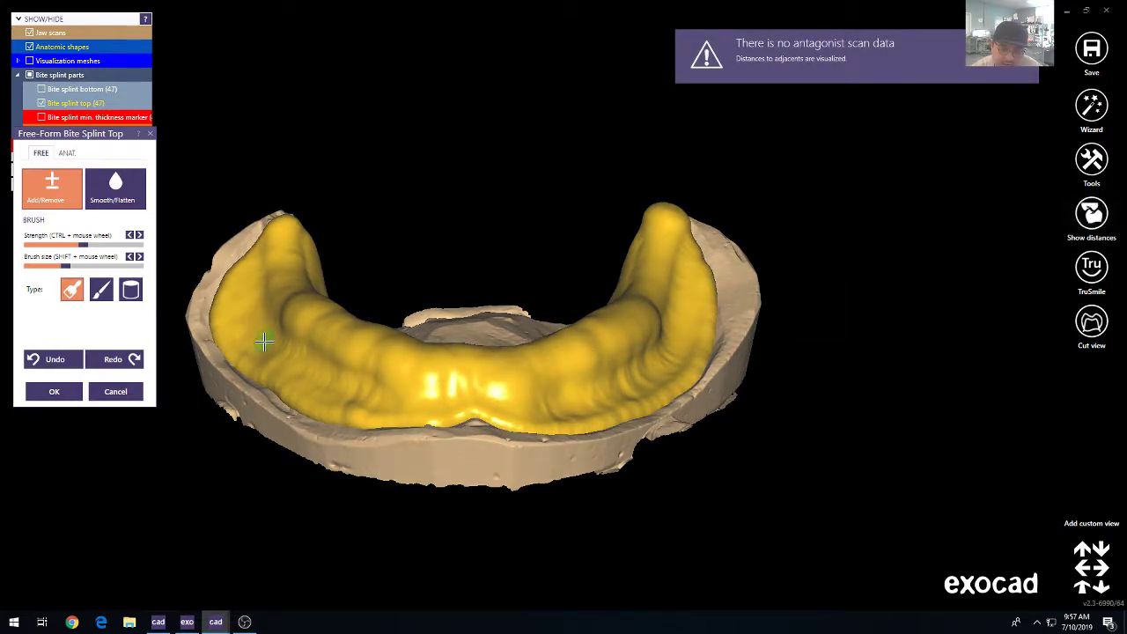
right_click_drag(675, 241, 653, 297)
right_click_drag(453, 362, 198, 229)
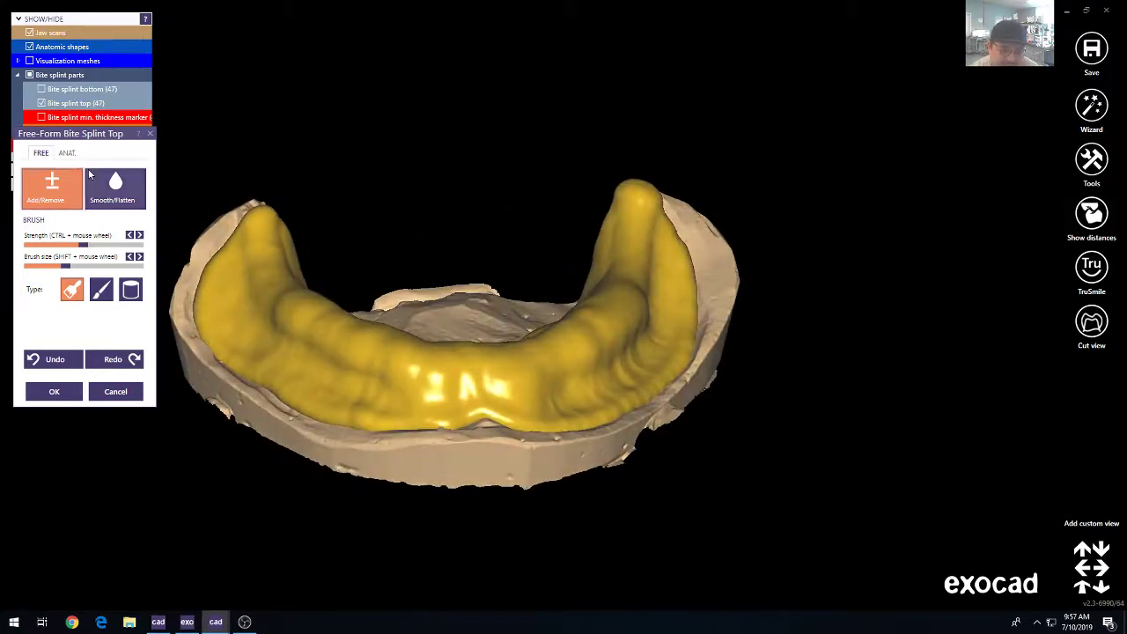
Choose the huge region preset for anatomic free-forming and view the splint top from the side and above.
left_click(67, 152)
left_click(84, 256)
right_click_drag(546, 317, 679, 325)
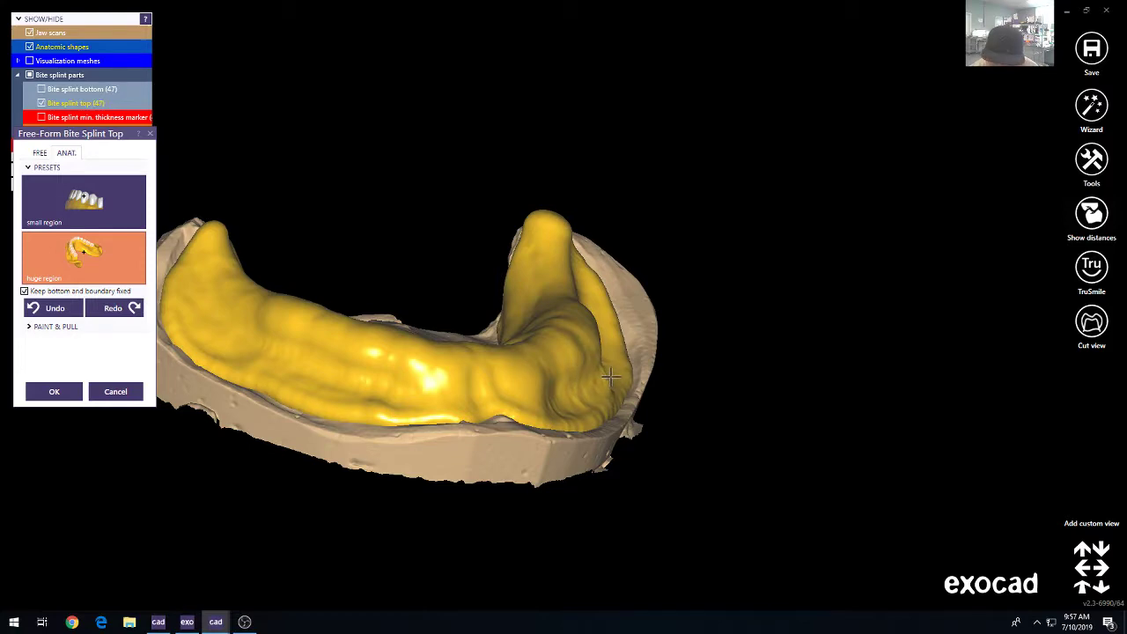
mouse_move(608, 364)
right_mouse_down()
mouse_move(528, 264)
mouse_move(606, 357)
right_mouse_up()
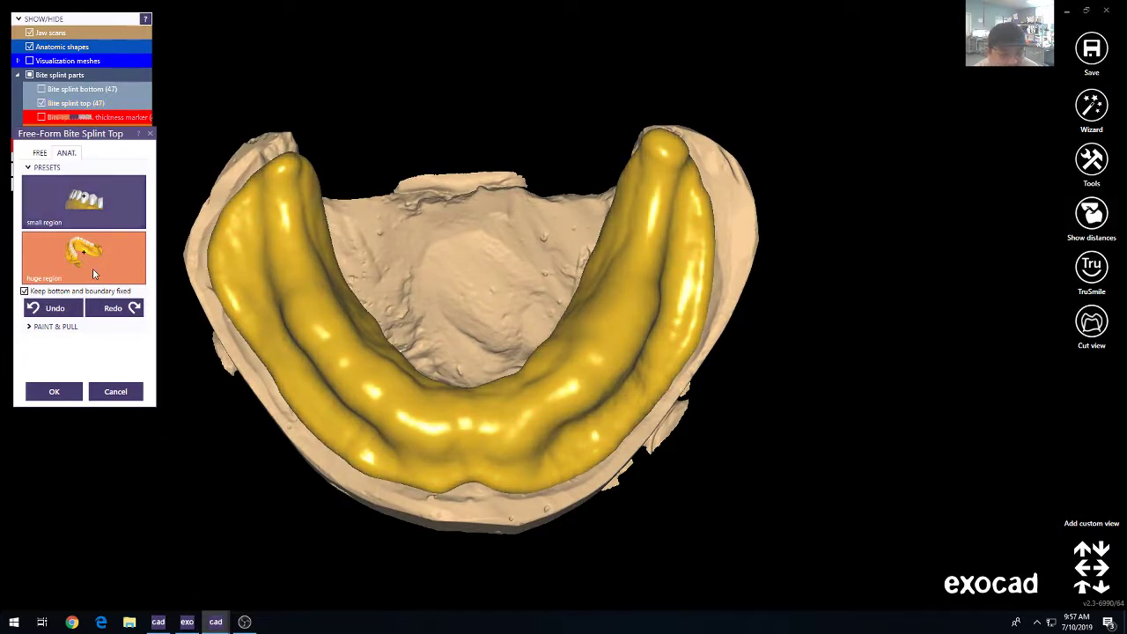
Discard the free-forming changes to the splint top, and merge and save the lower baseplate restoration.
left_click(106, 394)
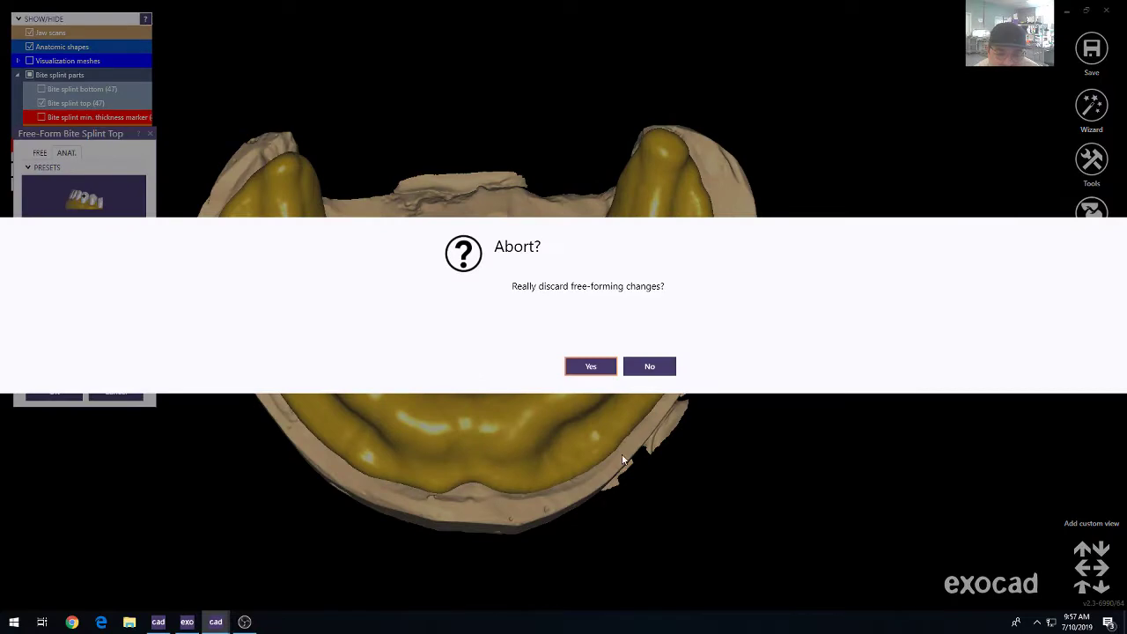
left_click(591, 366)
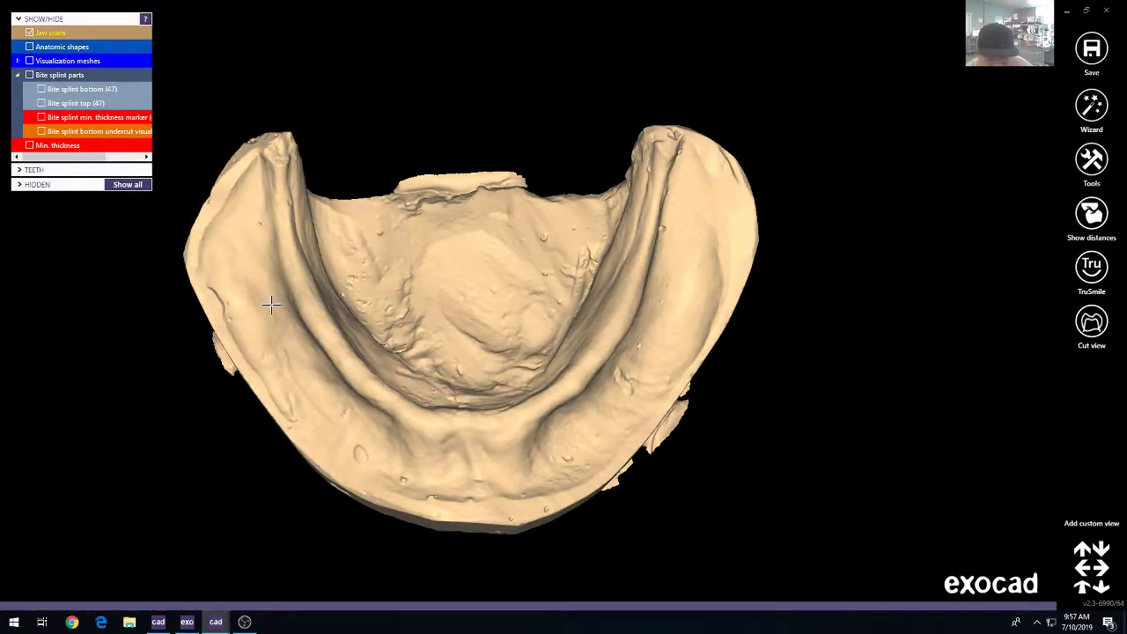
mouse_move(336, 604)
left_click(334, 568)
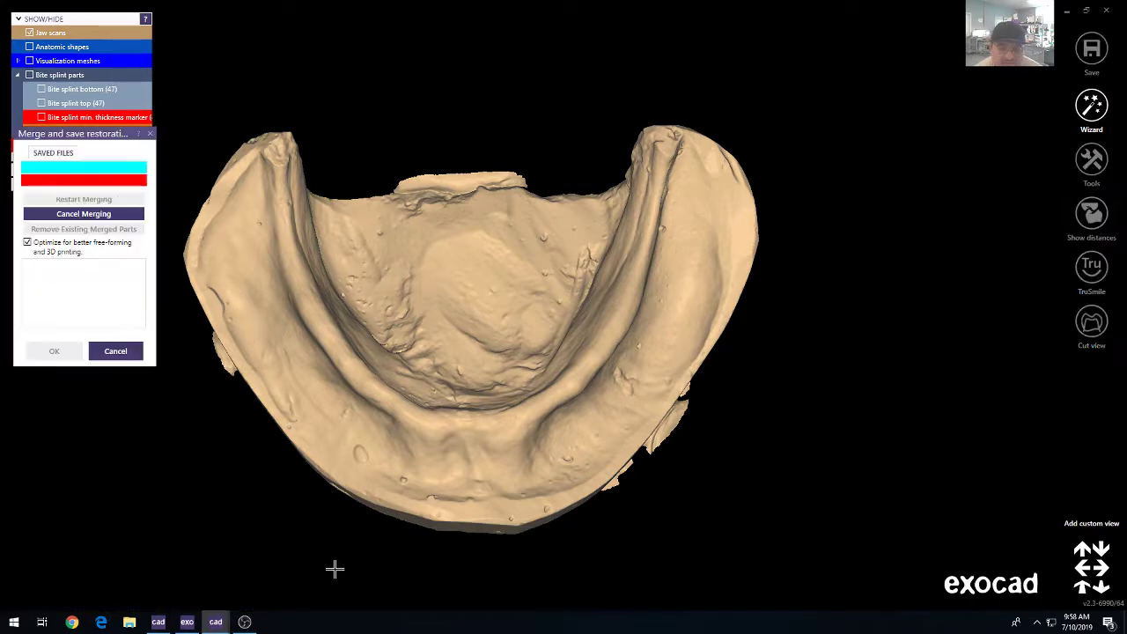
right_click_drag(477, 285, 470, 270)
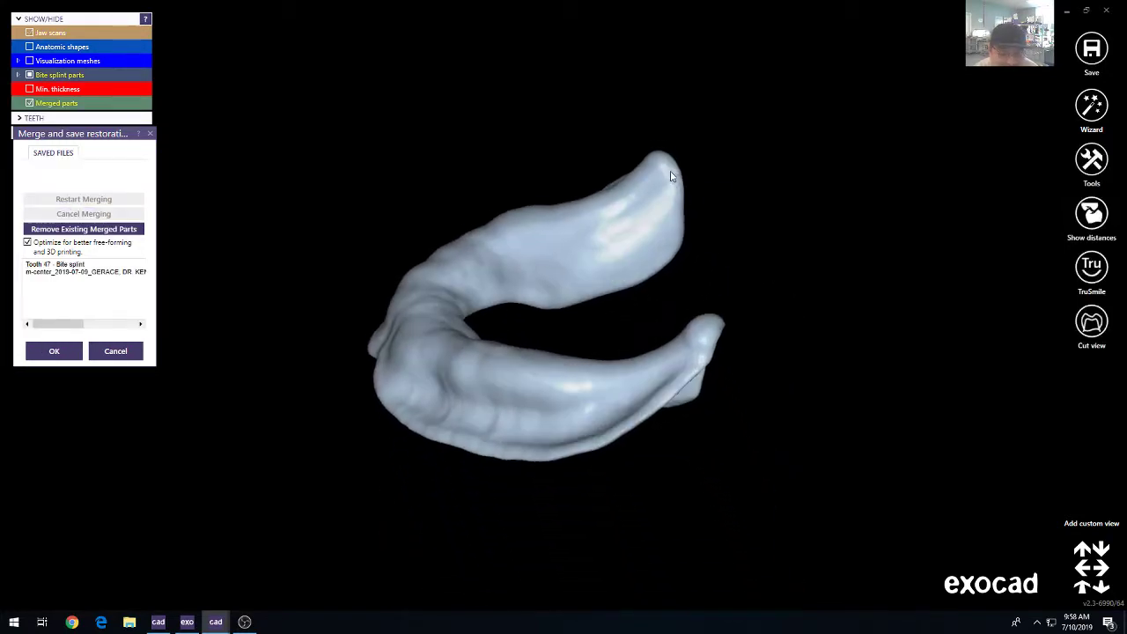
left_click(41, 351)
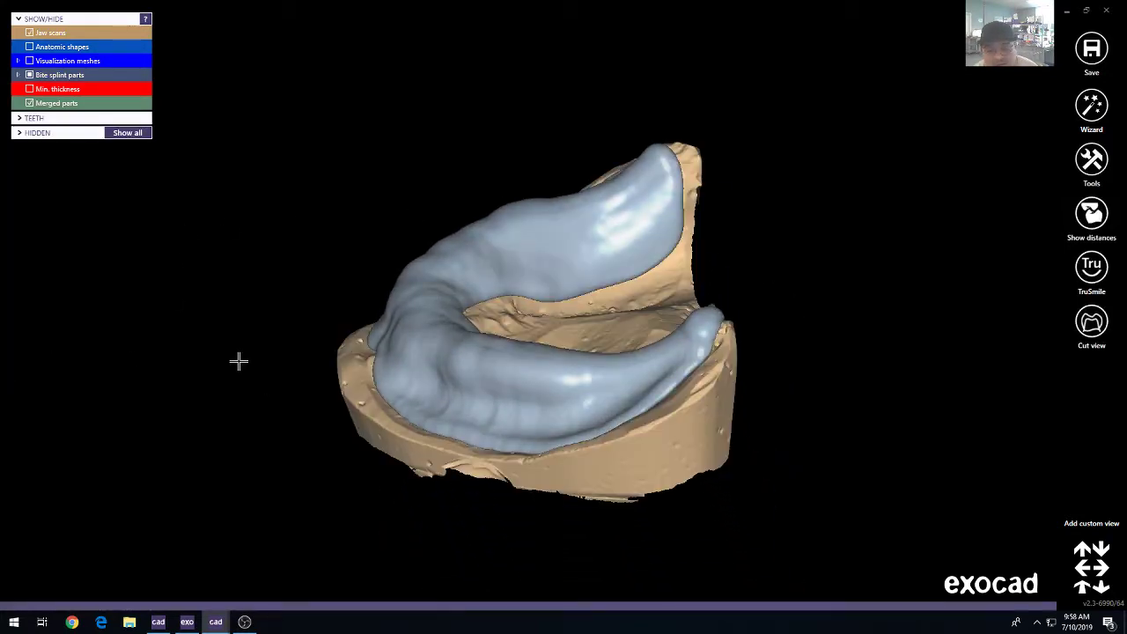
Show the visualization meshes and view the upper and lower baseplates side by side on their jaw scans.
left_click(30, 61)
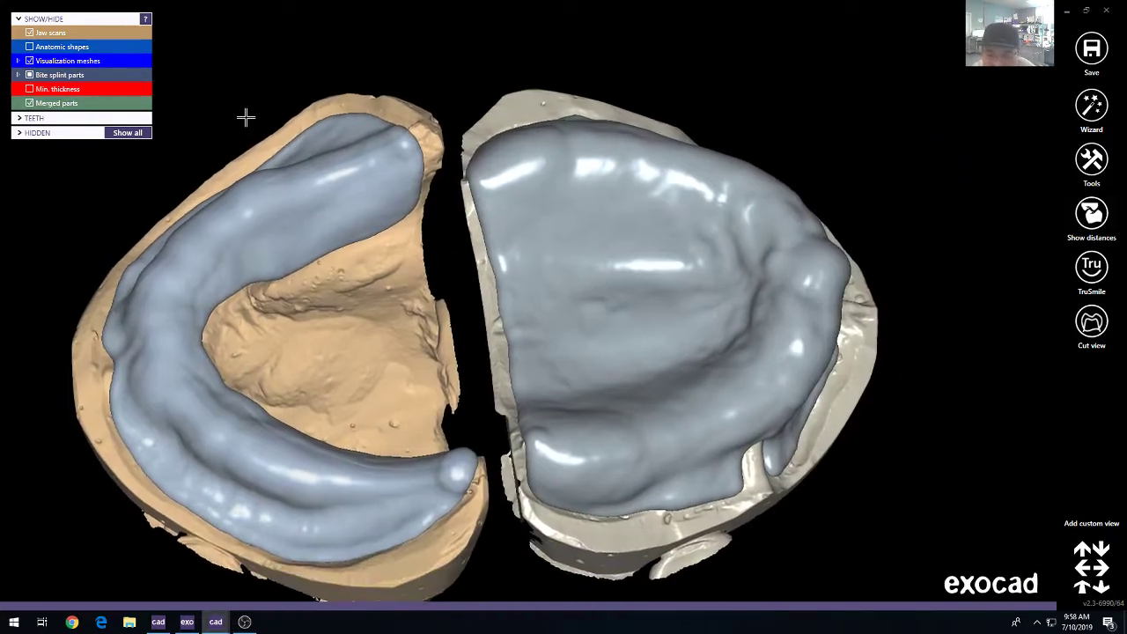
right_click_drag(318, 119, 316, 118)
middle_click_drag(317, 118, 342, 61)
scroll(440, 106, "down", 3)
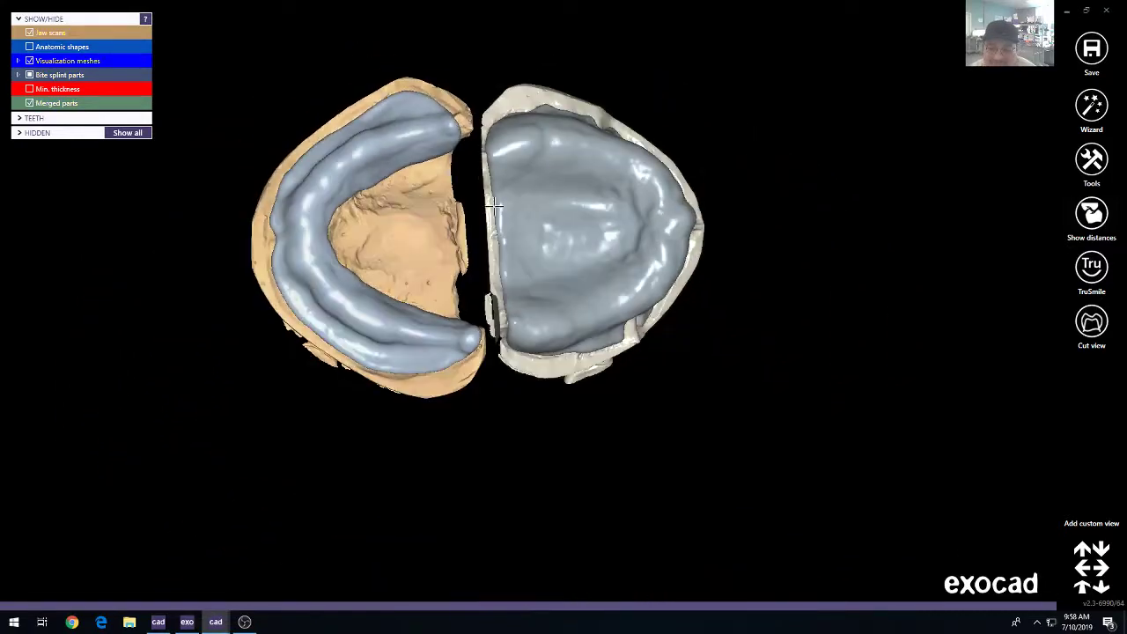
right_click_drag(437, 243, 460, 194)
middle_click_drag(460, 194, 480, 191)
right_click_drag(481, 191, 481, 191)
Hide the lower jaw scan and its baseplate parts to inspect the upper baseplate up close.
left_click(375, 316, "ctrl")
left_click(408, 342, "ctrl")
left_click(403, 276, "ctrl")
right_click_drag(451, 314, 563, 235)
middle_click(700, 123)
middle_click(498, 267)
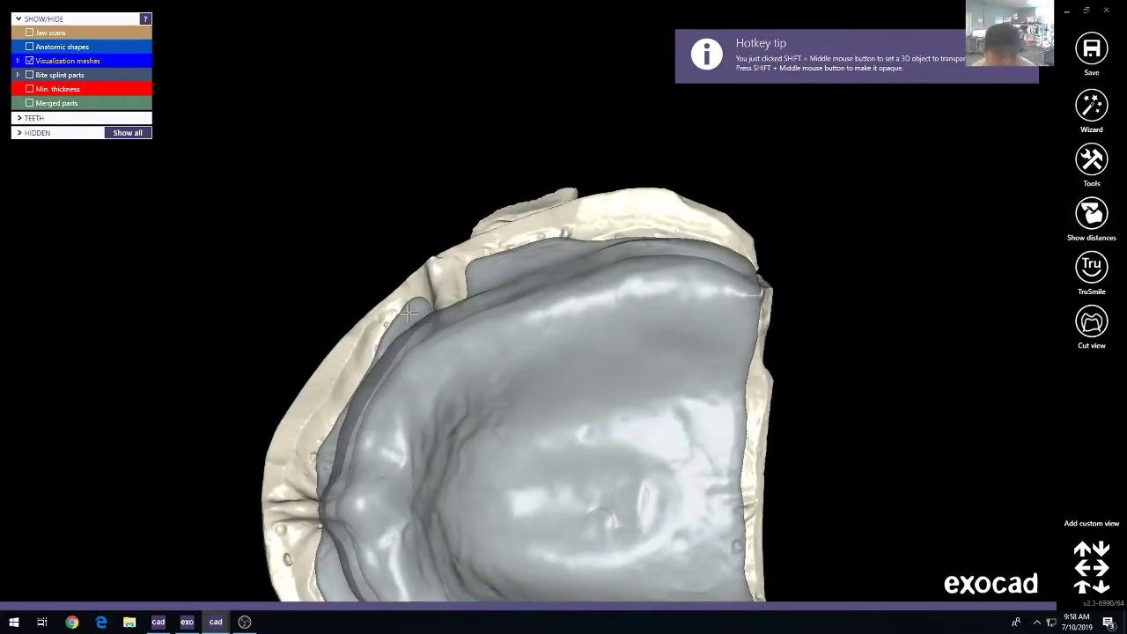
Show the anatomic shapes and jaw scans again and save the design.
left_click(29, 47)
left_click(29, 33)
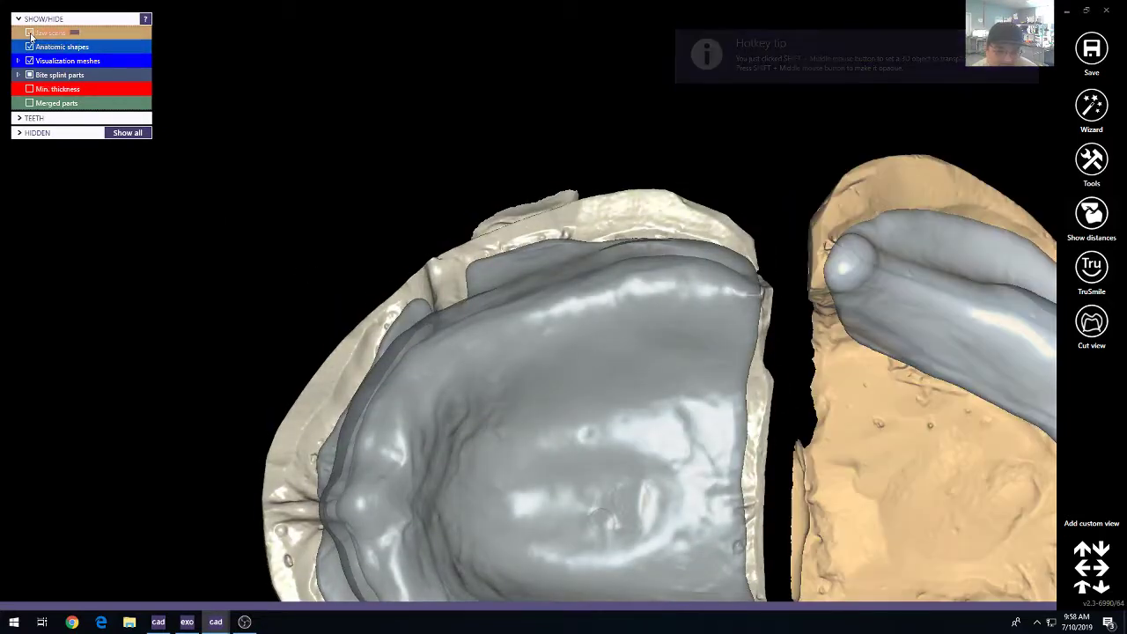
left_click(1100, 53)
left_click(585, 313)
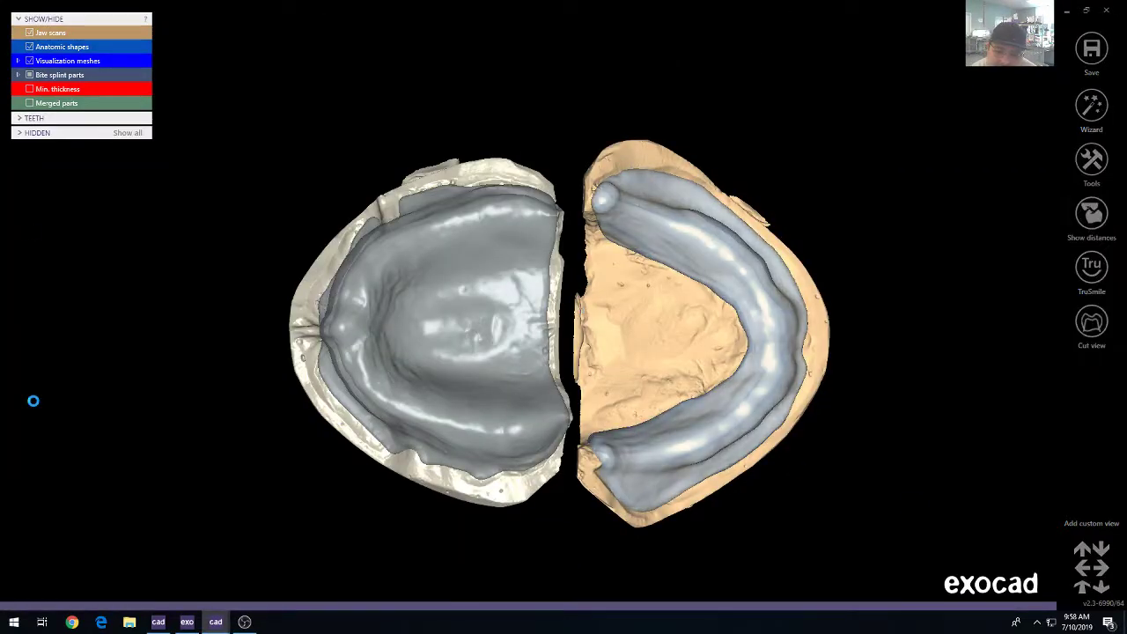